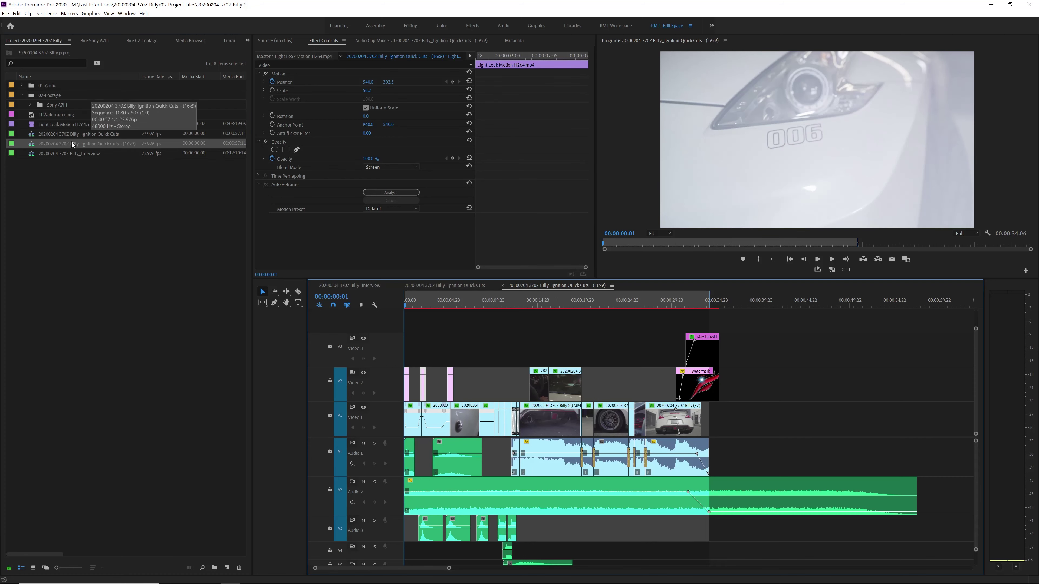
- Set up a Square 1:1 auto reframe of the (16x9) Ignition Quick Cuts sequence, deleting '(16x9)' from its name
ctrl+click(58, 145)
click(57, 144)
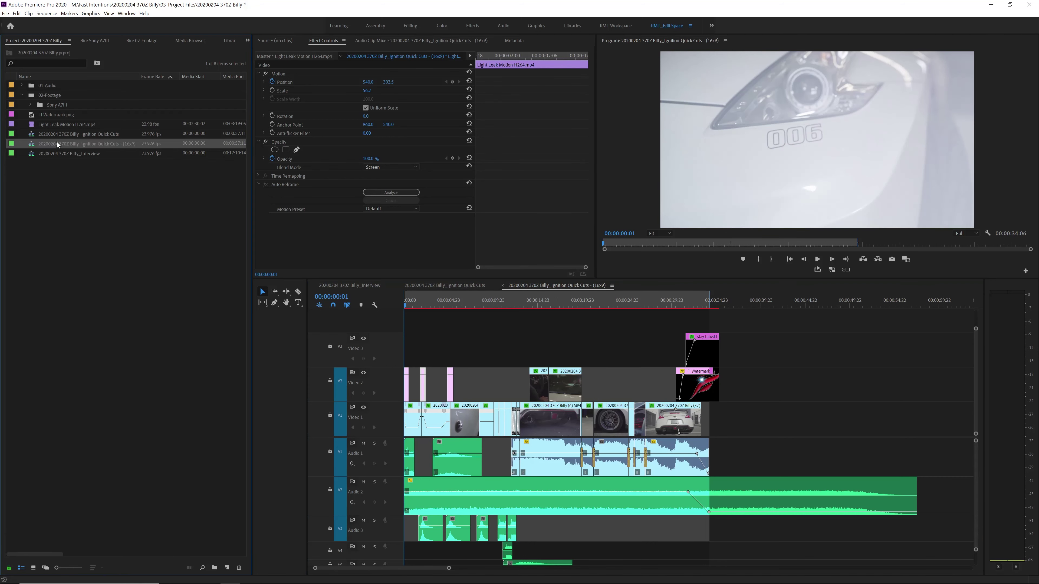
right_click(57, 144)
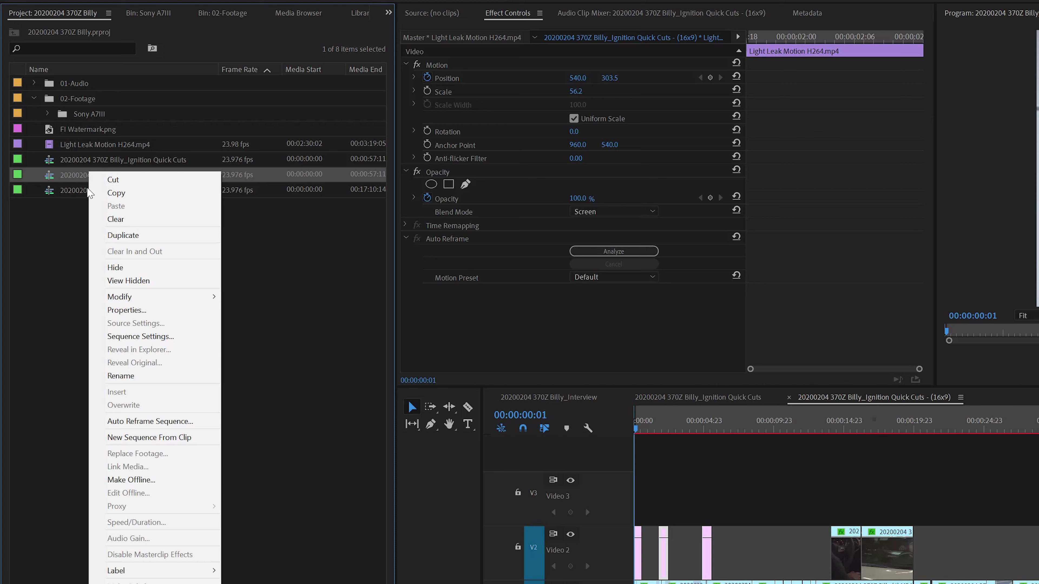
click(152, 422)
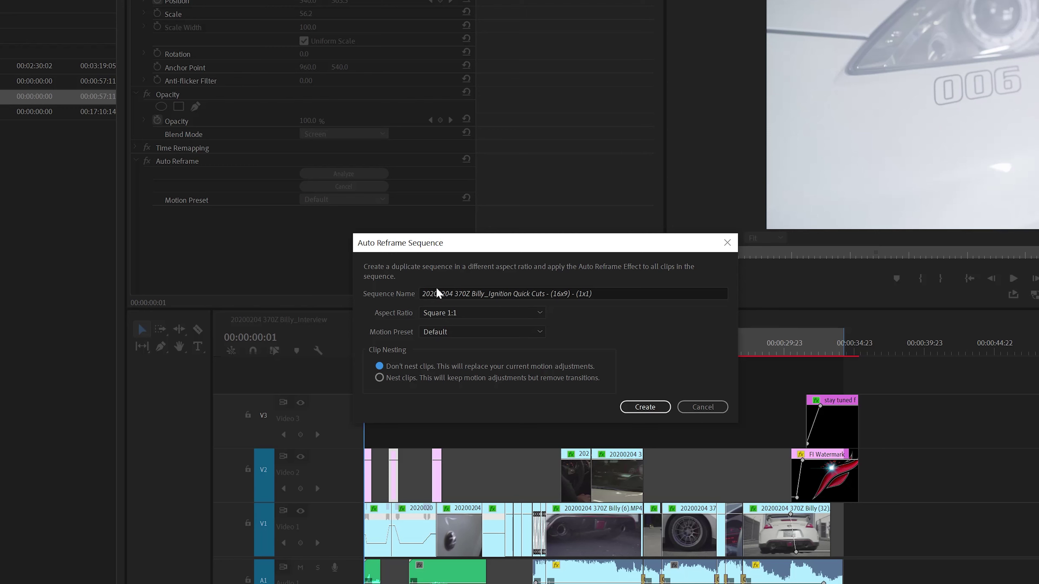
click(570, 294)
key(BackSpace)
key(BackSpace)
key(BackSpace)
key(BackSpace)
key(BackSpace)
key(BackSpace)
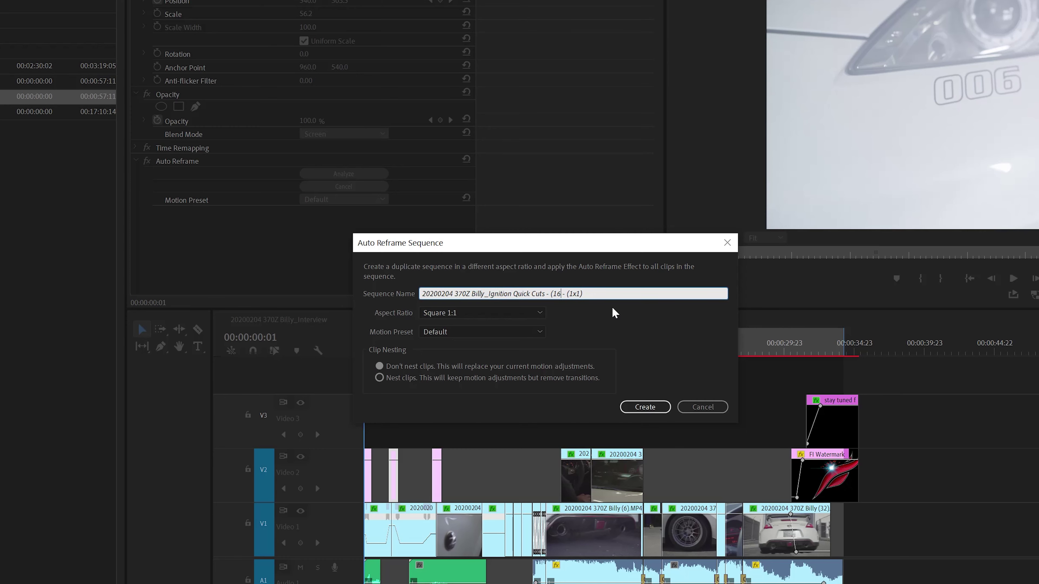
key(BackSpace)
key(BackSpace)
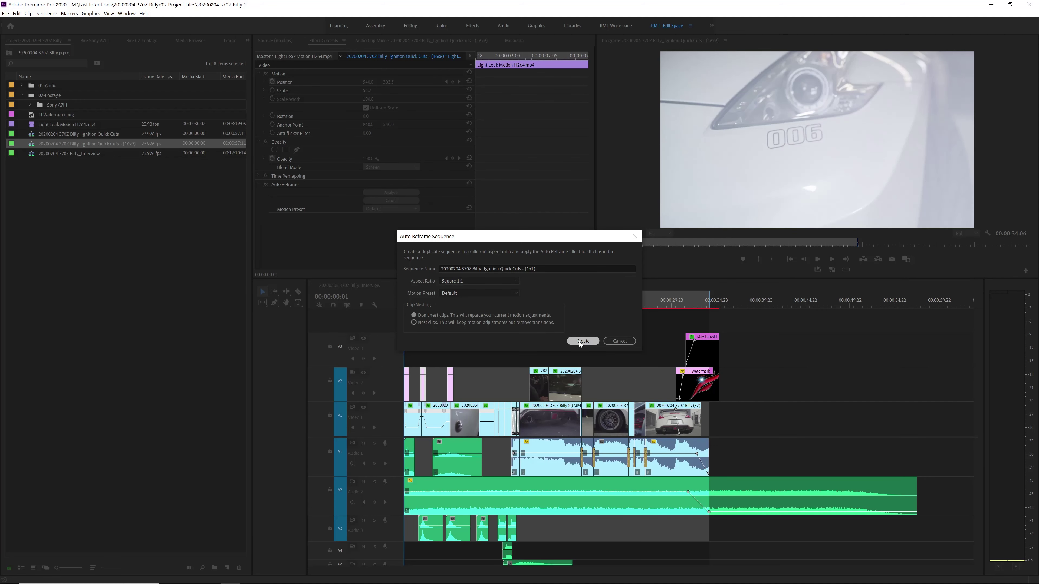
- Create the Square 1:1 reframed sequence and let the analysis finish
click(579, 341)
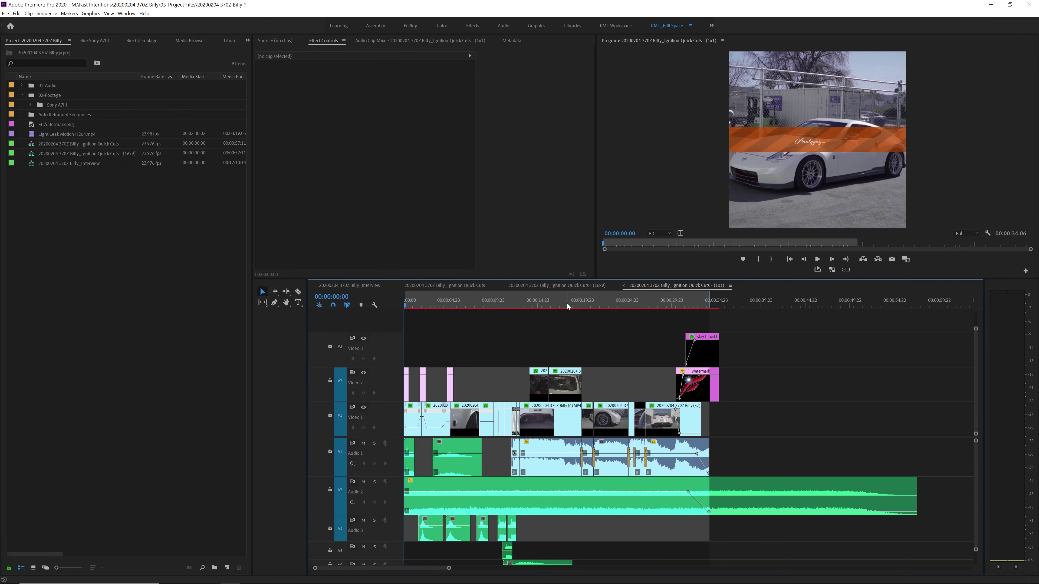
- Play the square sequence from about 00:00:16:21
click(555, 303)
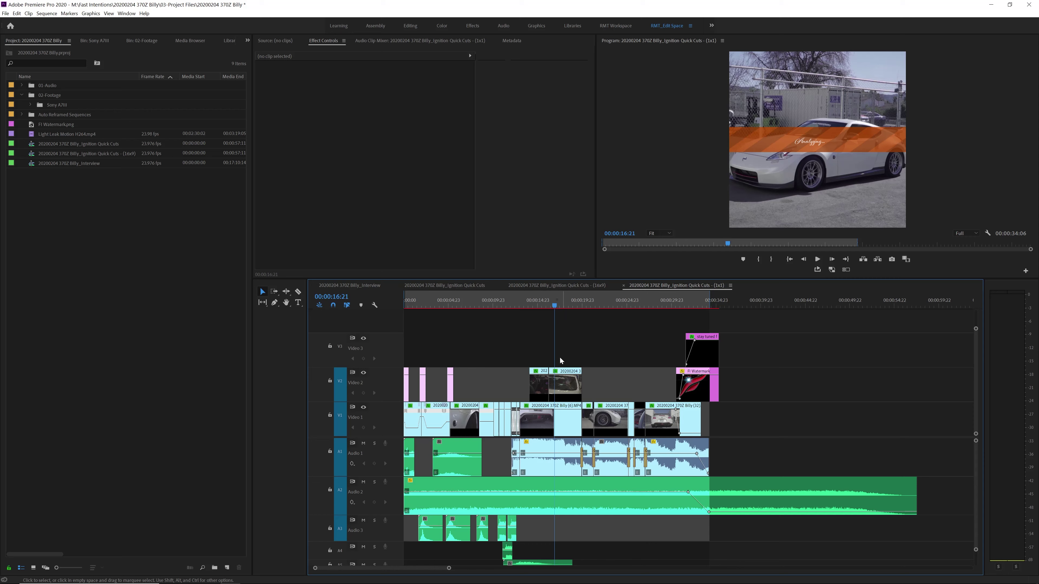
key(space)
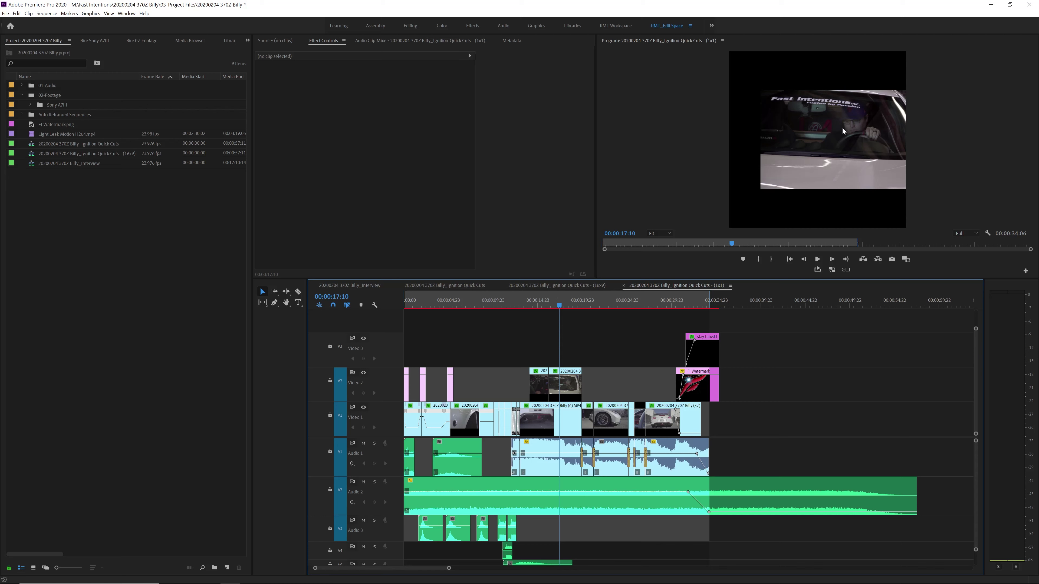
- Scale the 370Z Billy (30) clip on V2 to 178 so it fills the square frame, then stop playback
click(563, 385)
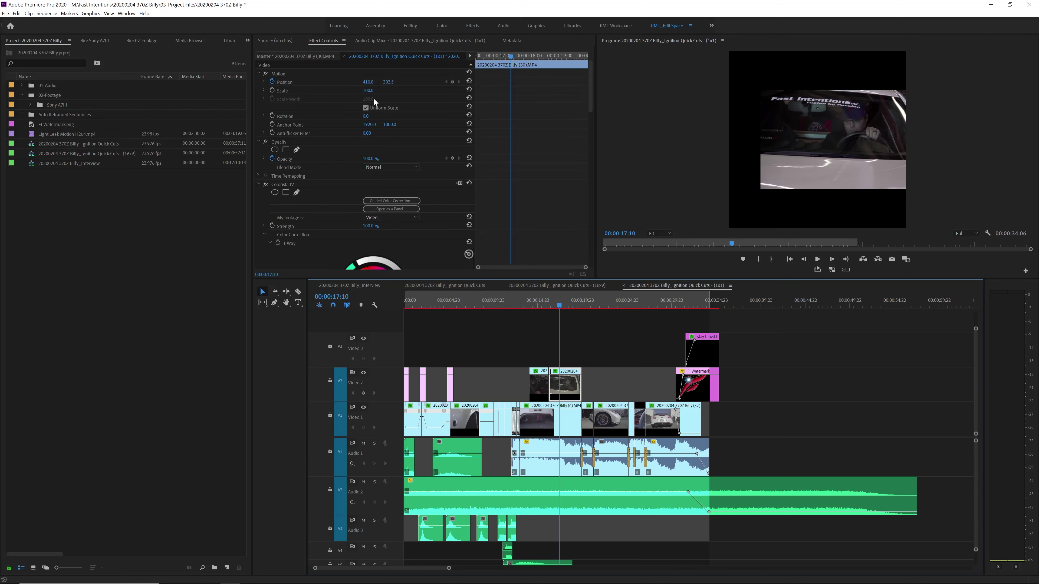
drag(367, 92, 326, 82)
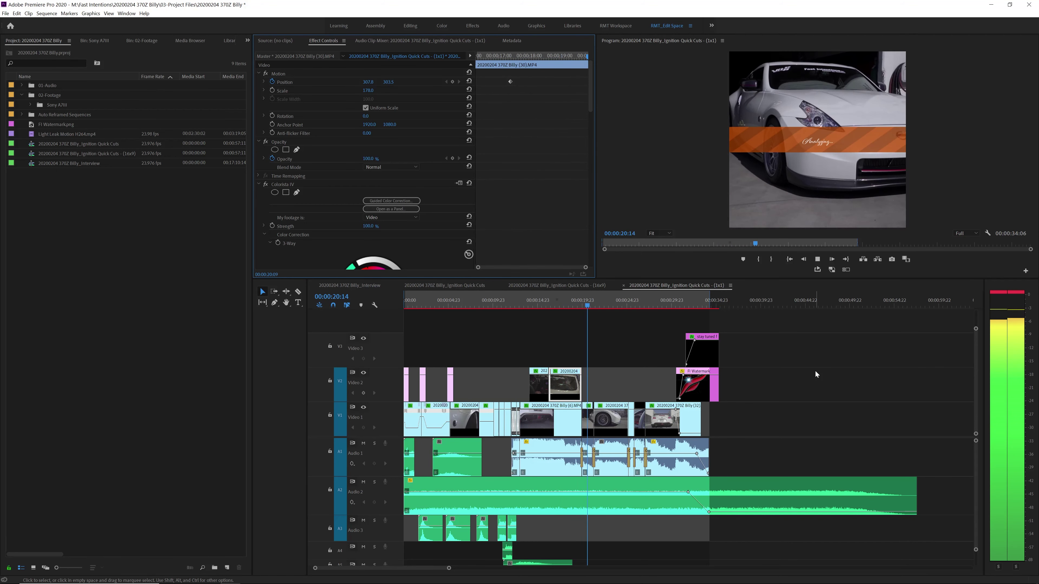
key(space)
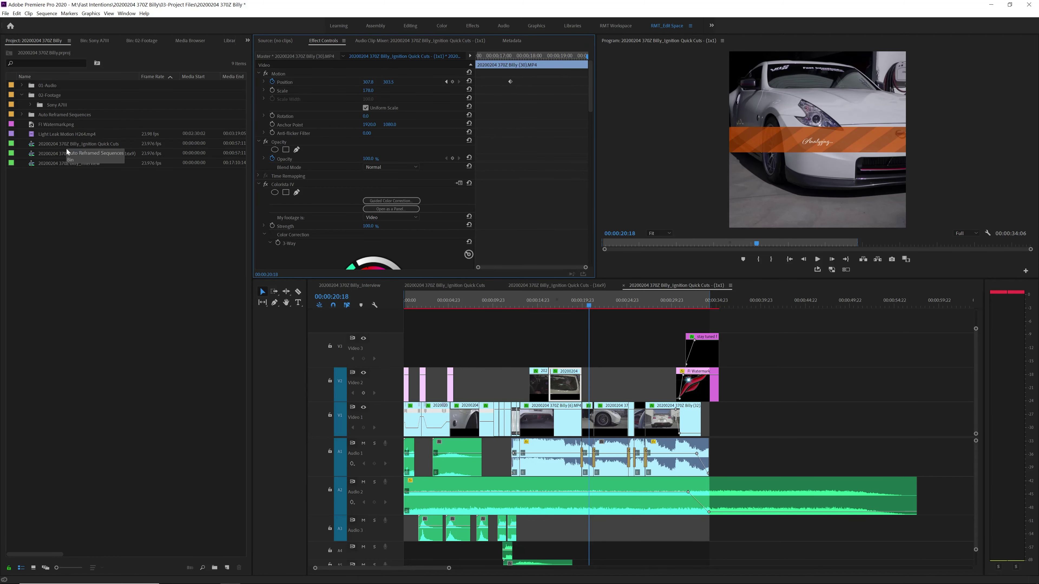
- Create a Vertical 9:16 auto-reframed copy of the (16x9) sequence, named 'Ignition Quick Cuts - (9x16)'
click(67, 152)
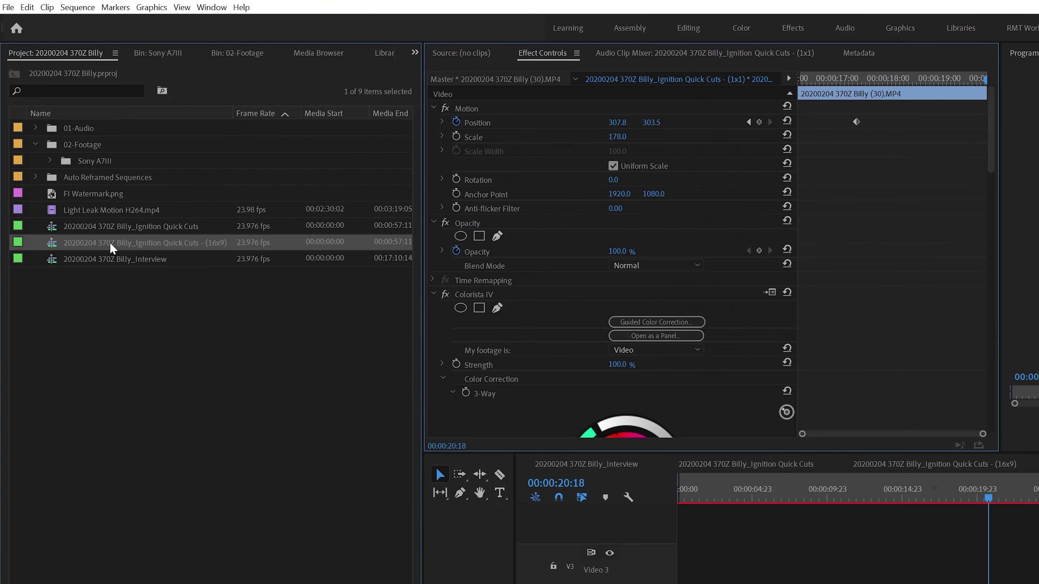
right_click(67, 151)
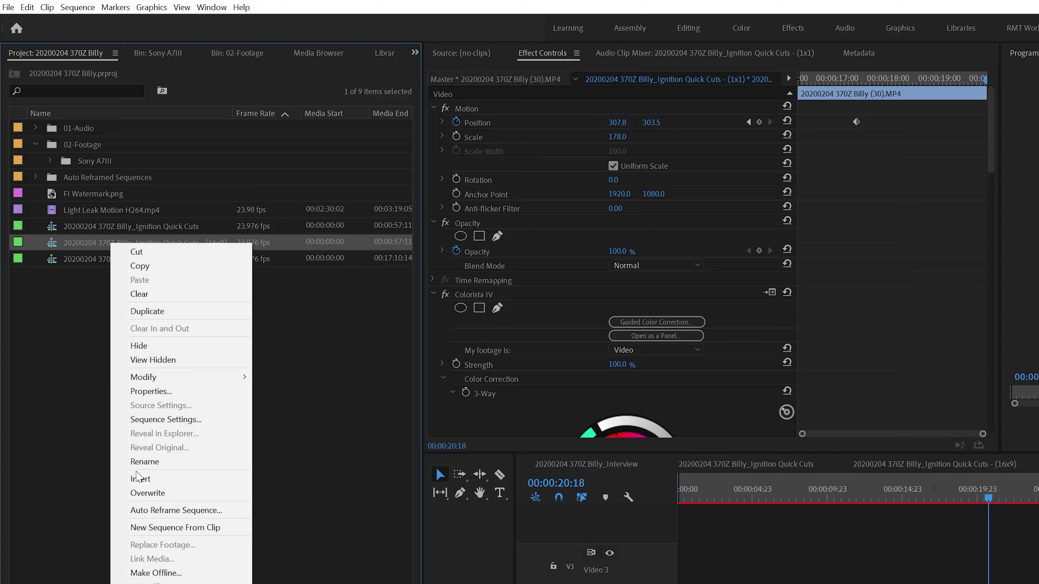
click(141, 511)
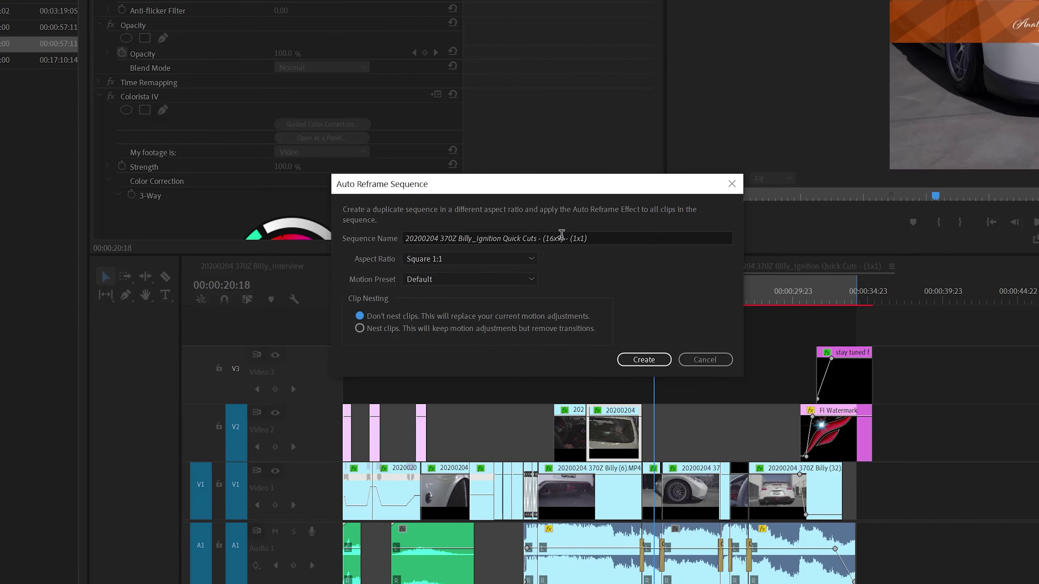
click(586, 239)
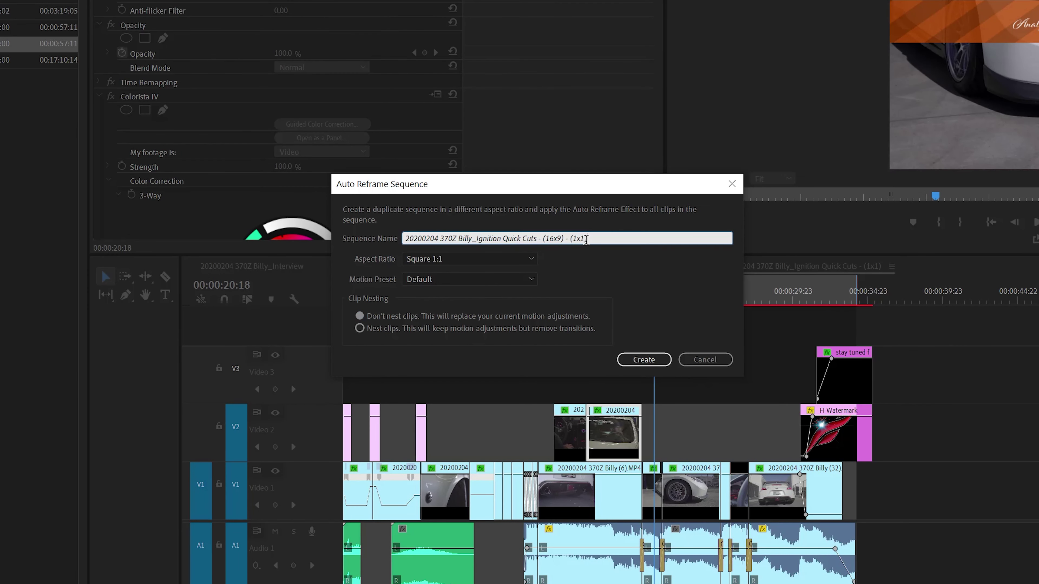
click(535, 262)
click(492, 305)
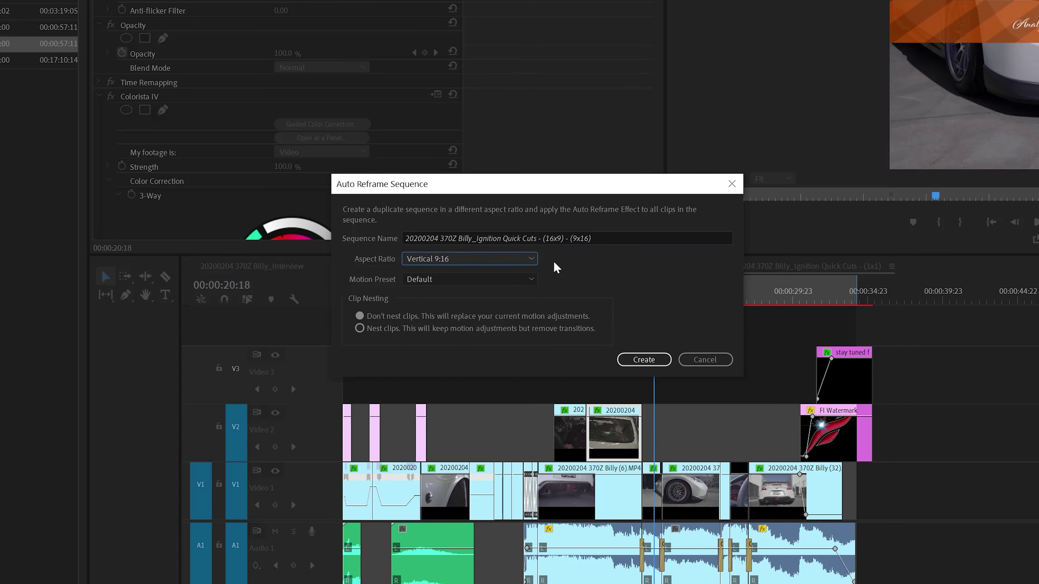
click(568, 238)
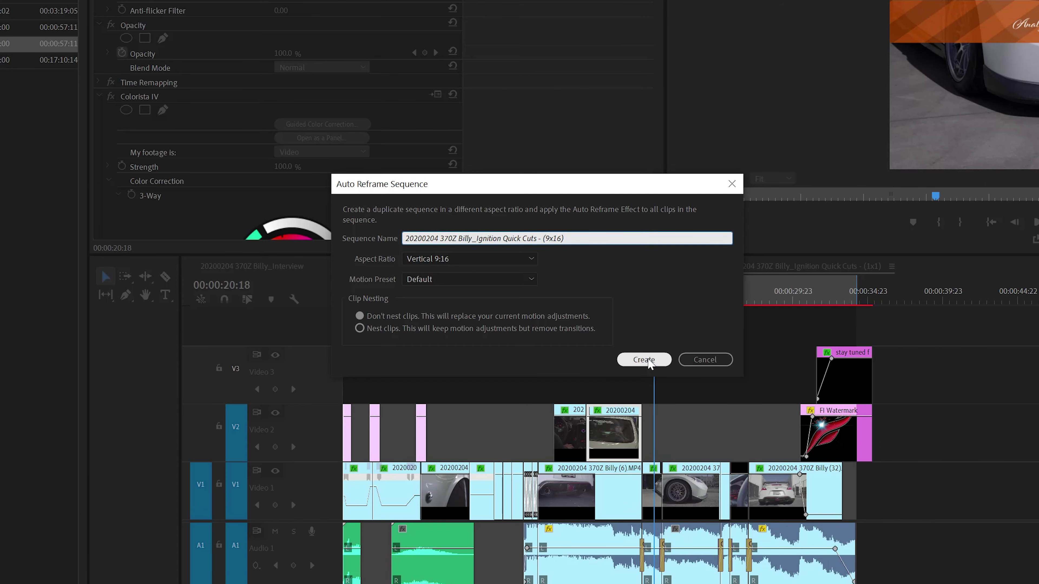
click(649, 361)
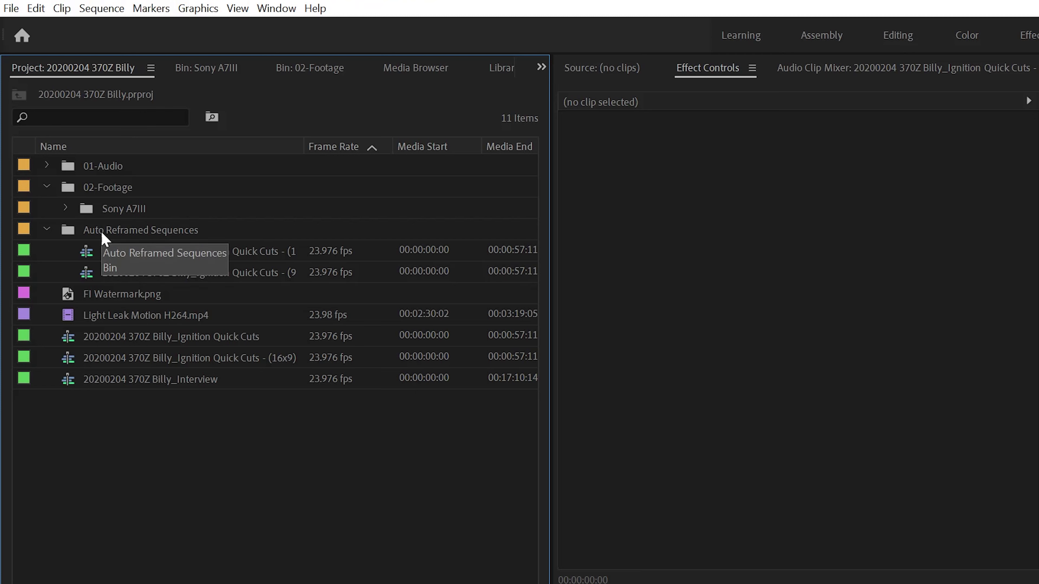
- Widen the Project panel's Name column to show the full (1x1) and (9x16) names, then select the (1x1) sequence
click(160, 251)
click(172, 272)
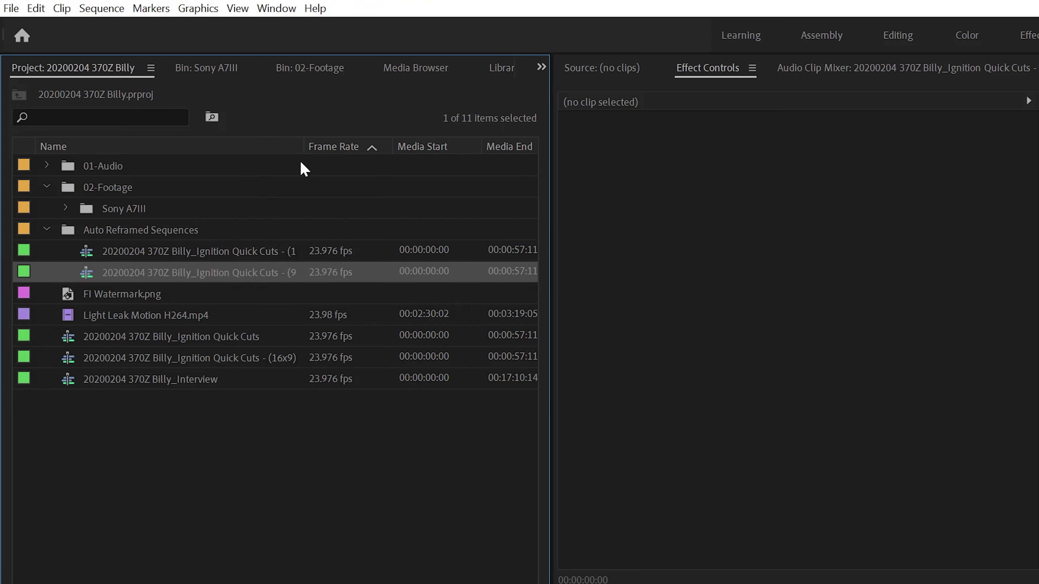
drag(301, 144, 344, 146)
click(276, 254)
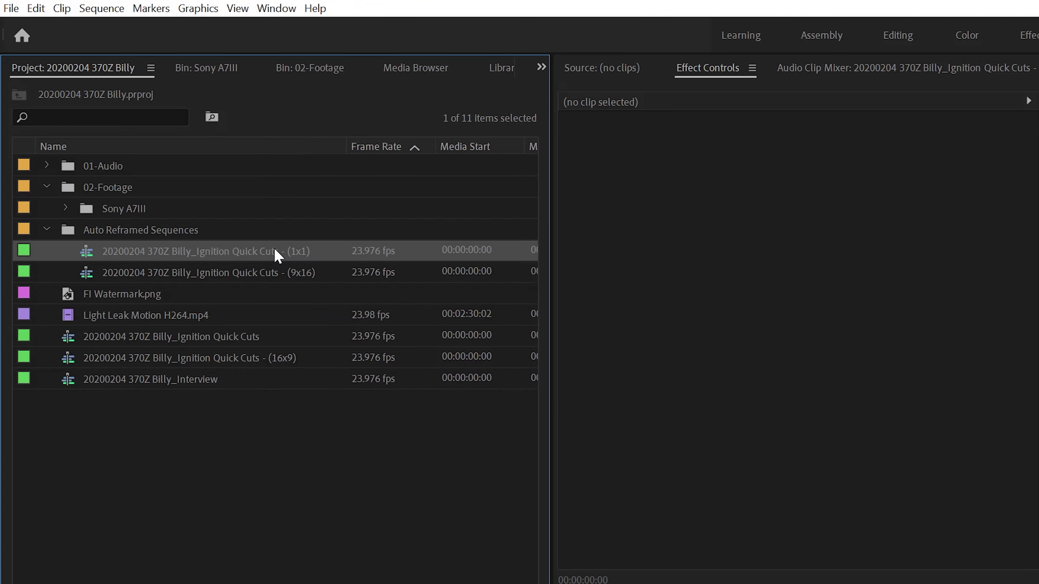